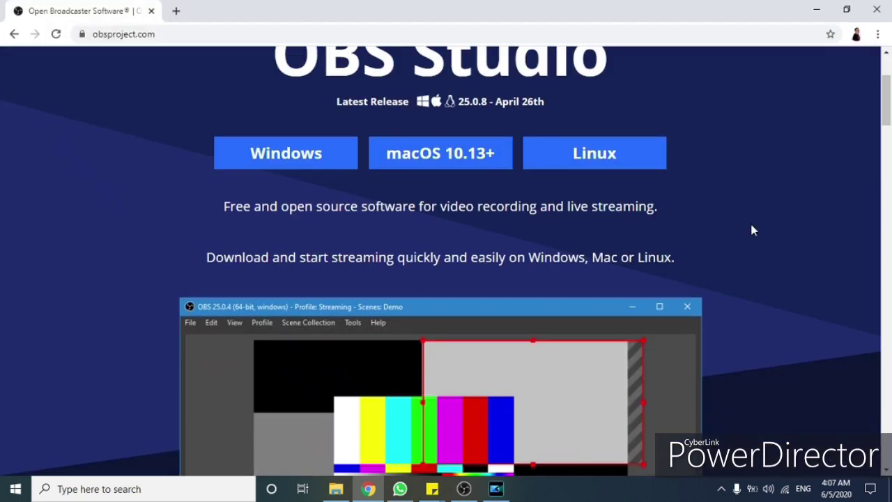
Look through the OBS Studio homepage from the operating system download options down to the sponsors section
scroll(750, 221, down, 1)
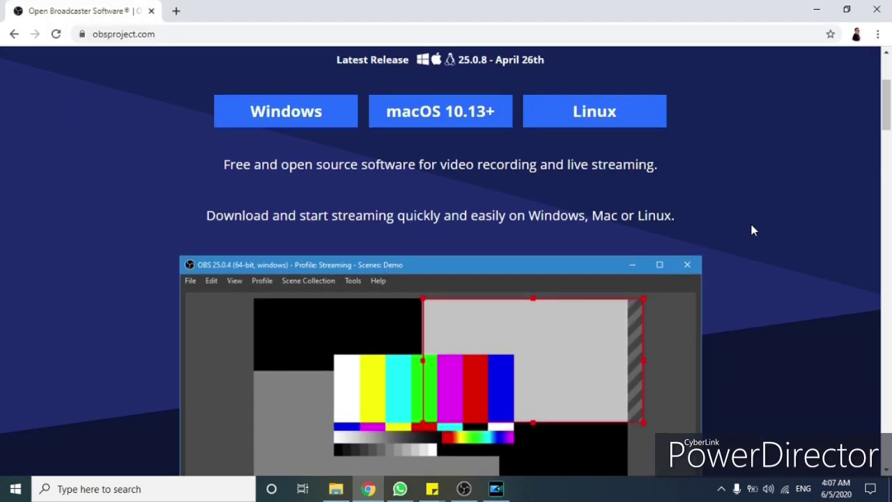
scroll(750, 221, down, 1)
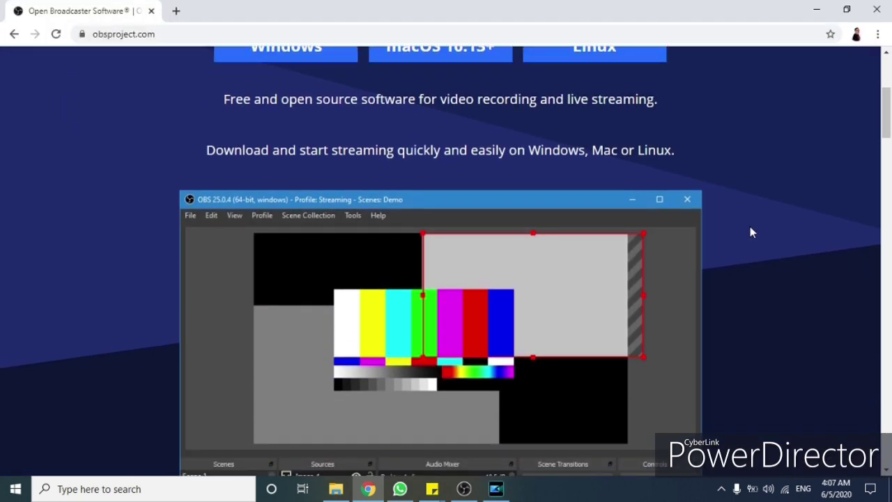
scroll(750, 225, down, 1)
scroll(750, 230, down, 1)
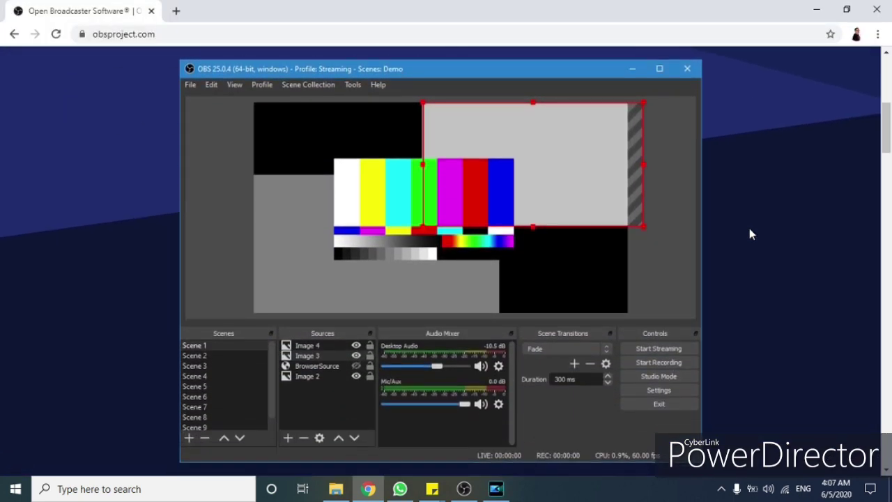
scroll(750, 234, down, 1)
scroll(749, 228, down, 1)
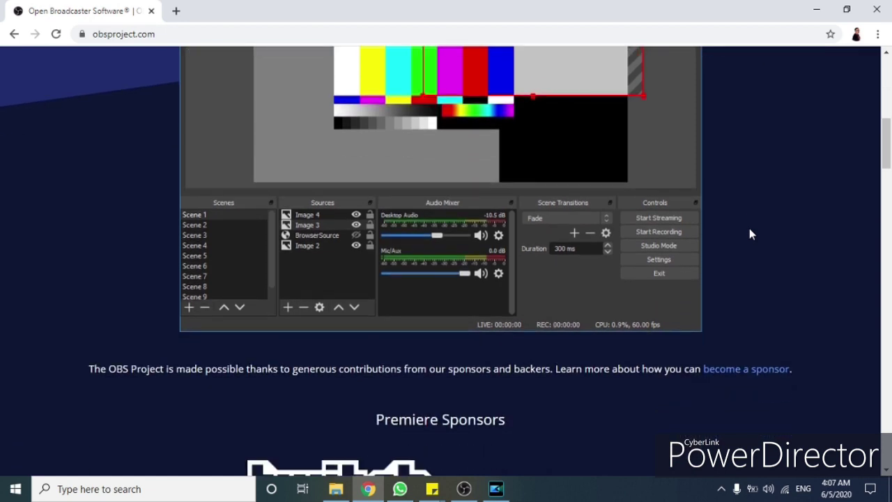
scroll(749, 228, down, 1)
scroll(747, 230, down, 1)
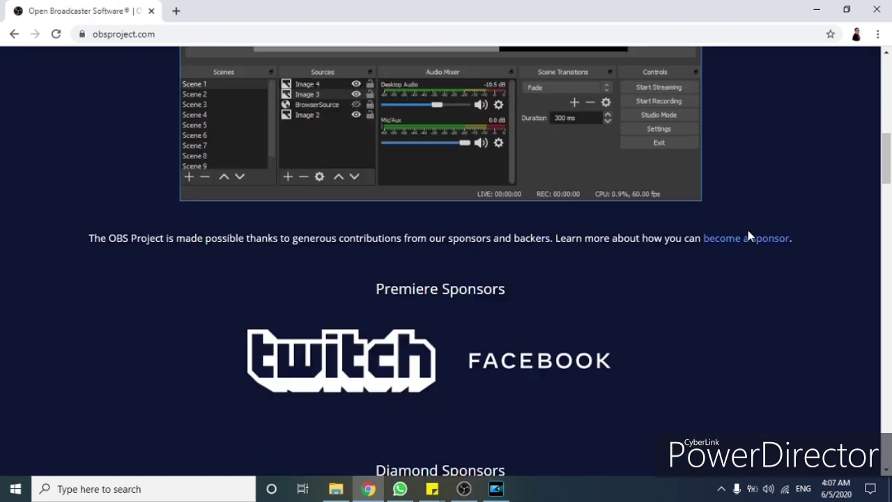
scroll(748, 230, down, 1)
scroll(748, 230, down, 1)
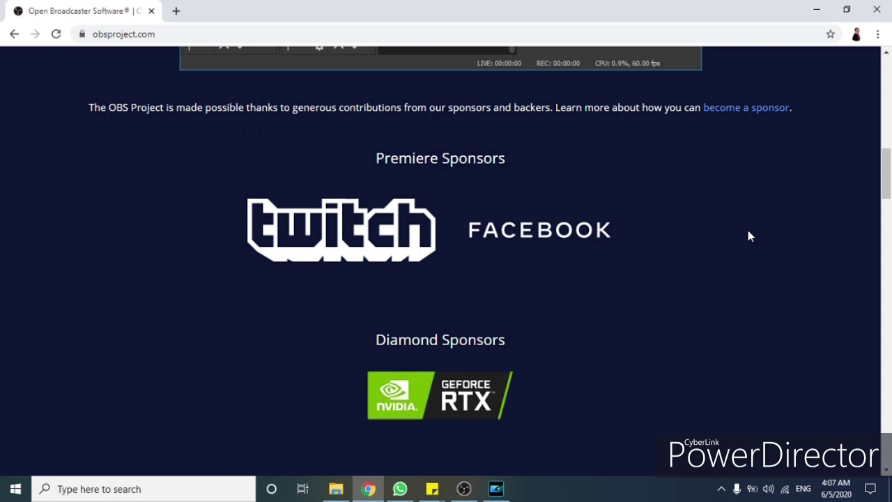
scroll(748, 234, down, 1)
scroll(748, 234, down, 3)
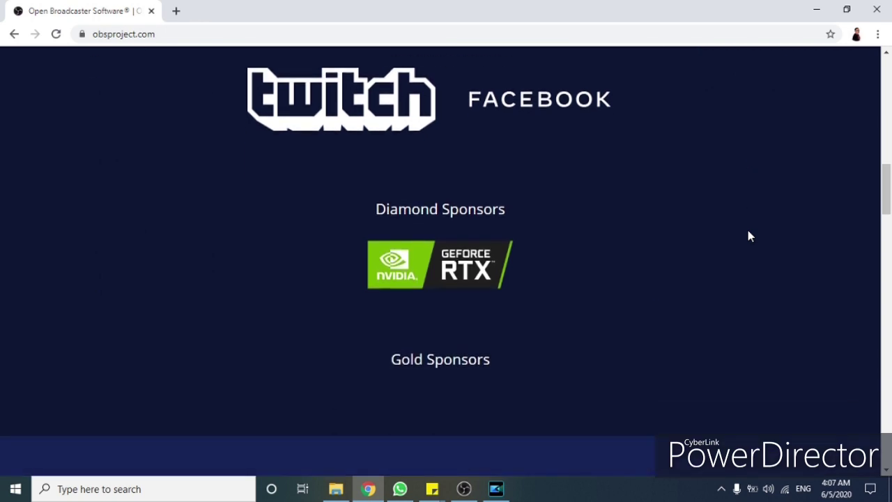
Read the Features and Create Professional Productions sections of the OBS homepage
scroll(747, 230, down, 3)
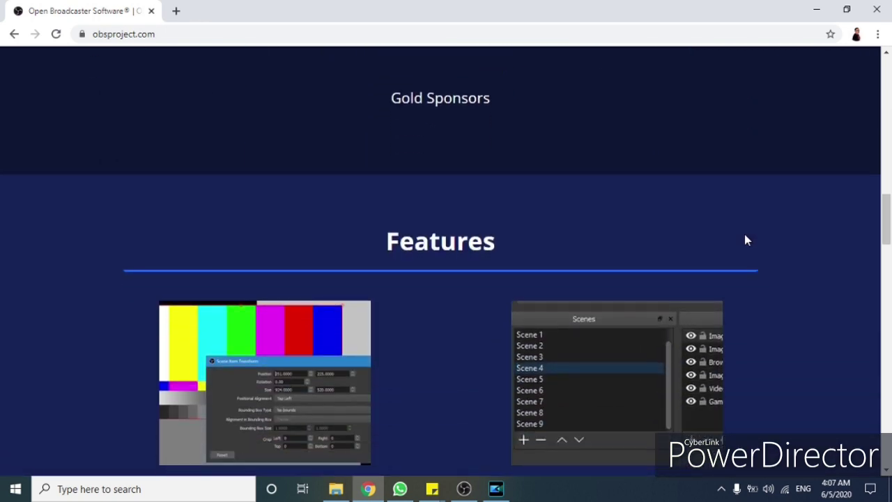
scroll(745, 240, down, 2)
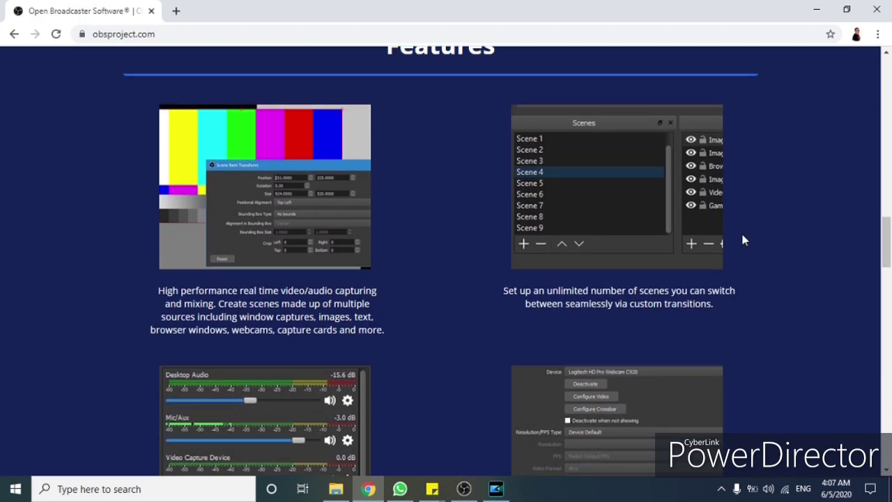
scroll(740, 240, down, 2)
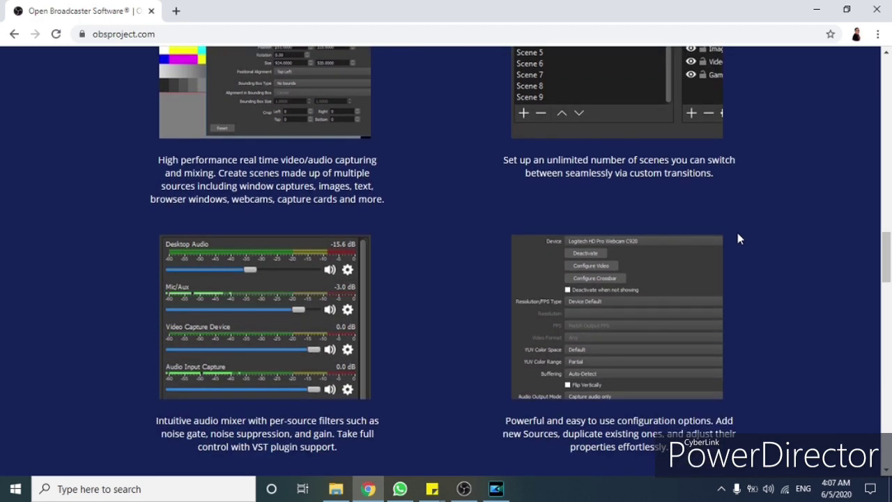
scroll(738, 237, down, 1)
scroll(738, 238, down, 1)
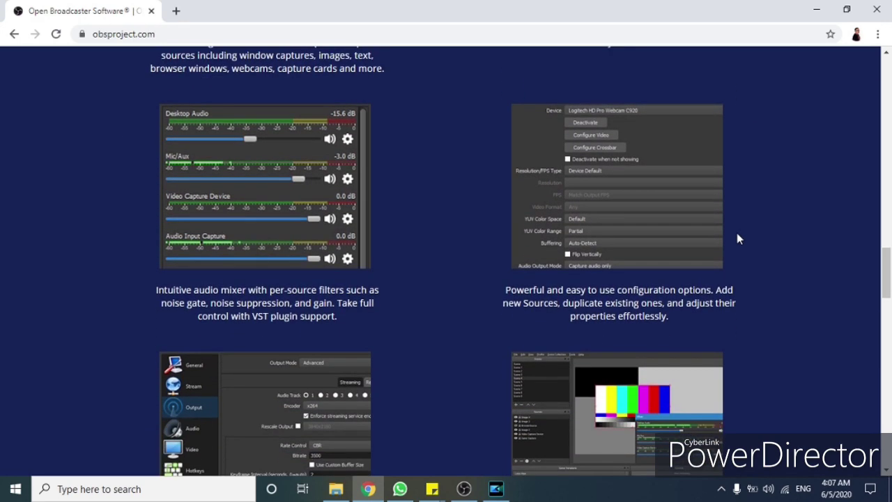
scroll(738, 238, down, 2)
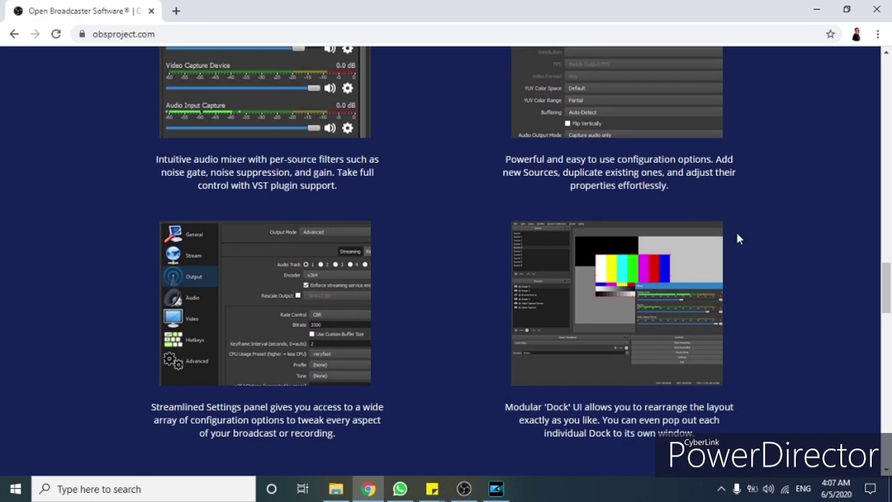
scroll(739, 238, down, 2)
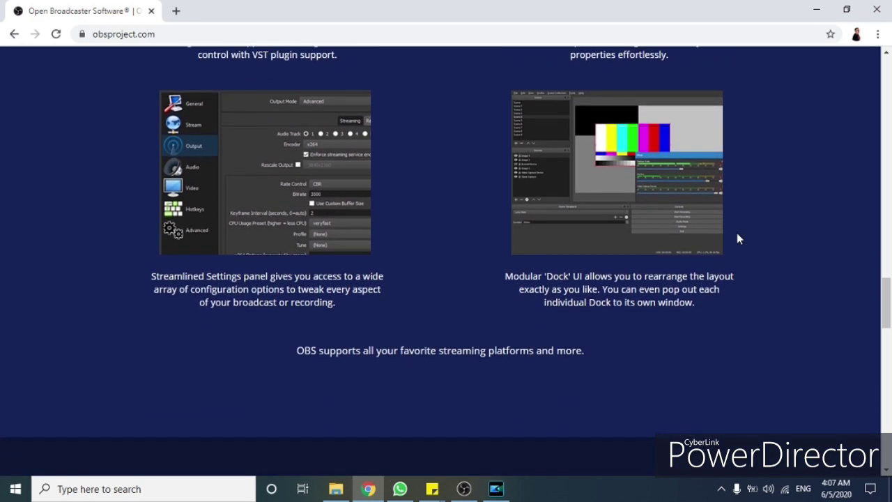
scroll(738, 239, down, 1)
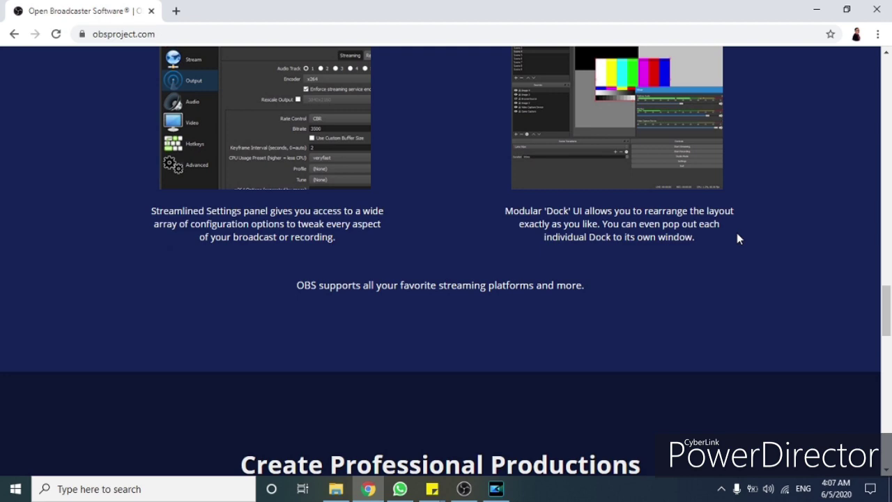
scroll(738, 238, down, 2)
scroll(738, 238, down, 3)
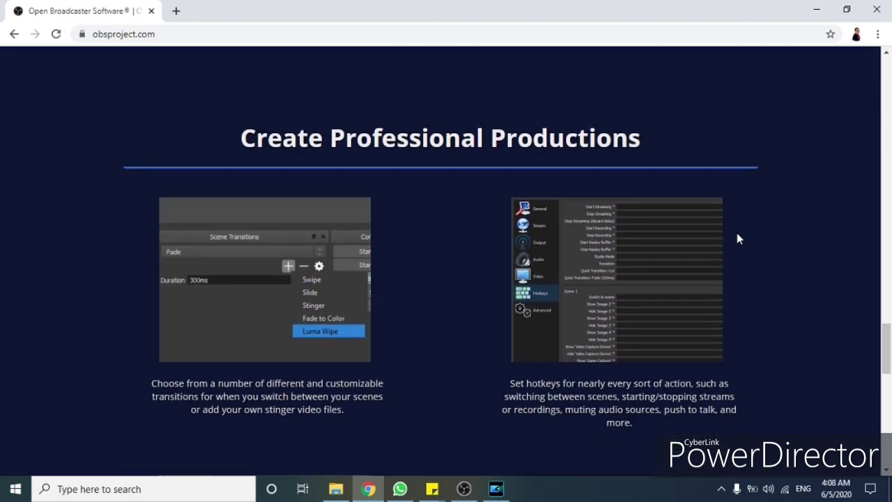
scroll(738, 238, down, 3)
scroll(737, 238, down, 4)
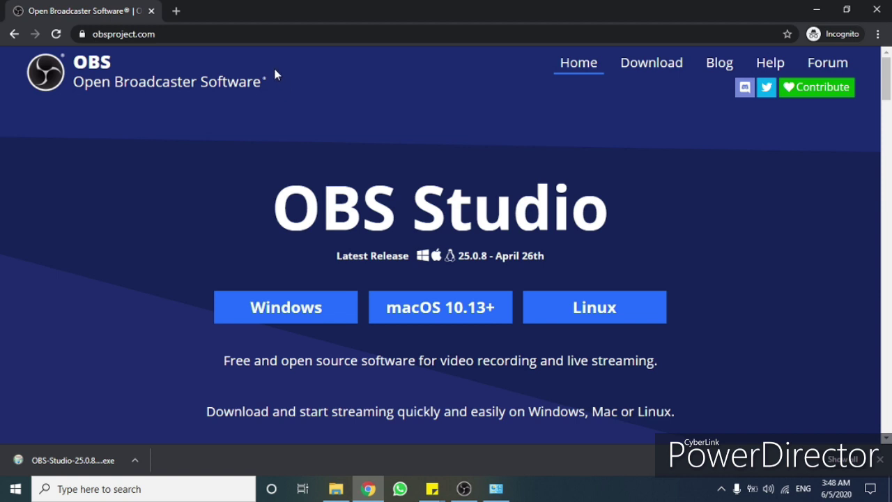
Highlight the obsproject.com address, then check the computer's system type in the Windows System window and minimize that window
click(203, 36)
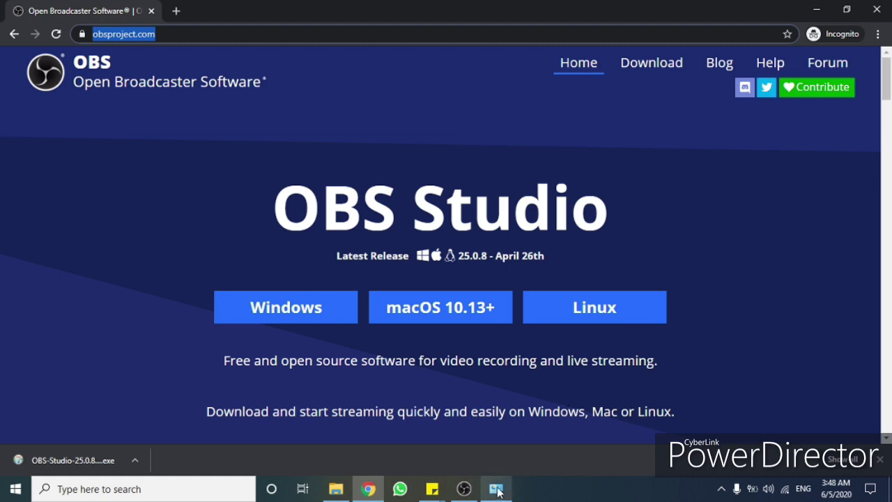
mouse_move(496, 492)
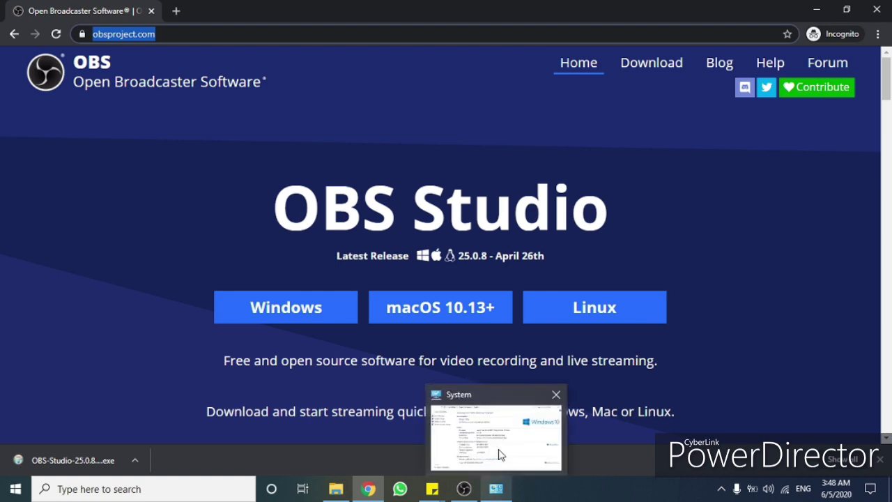
click(504, 446)
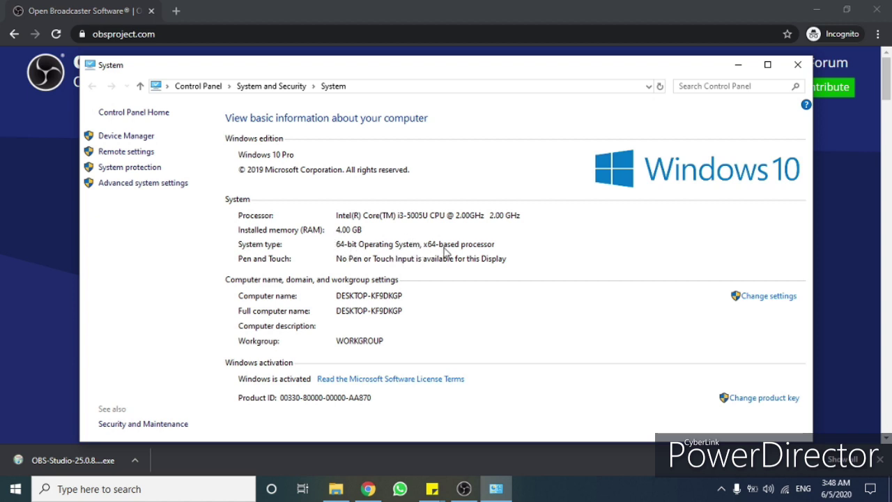
click(735, 69)
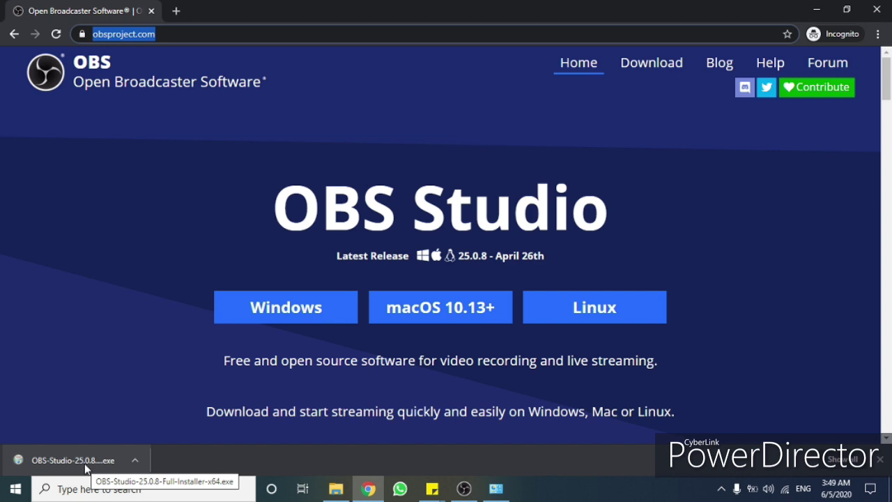
Minimize the browser, switch to OBS Studio and view the source types that can be added to the scene
click(812, 10)
click(464, 489)
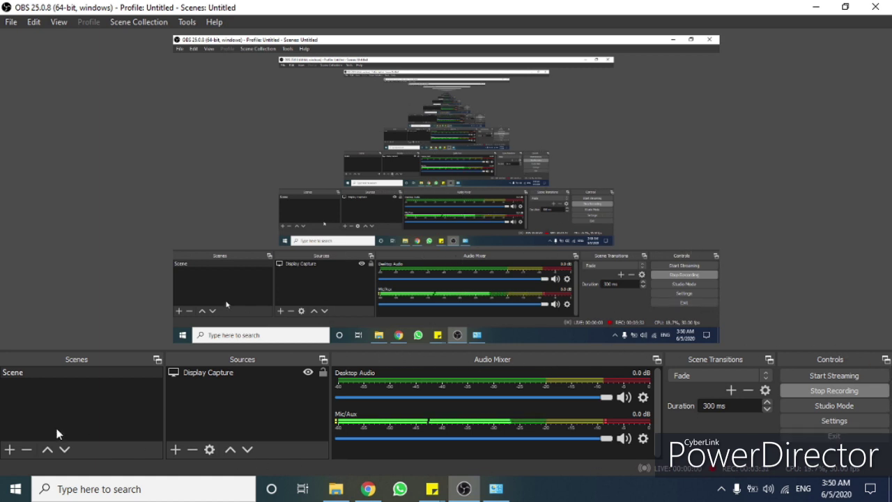
click(198, 64)
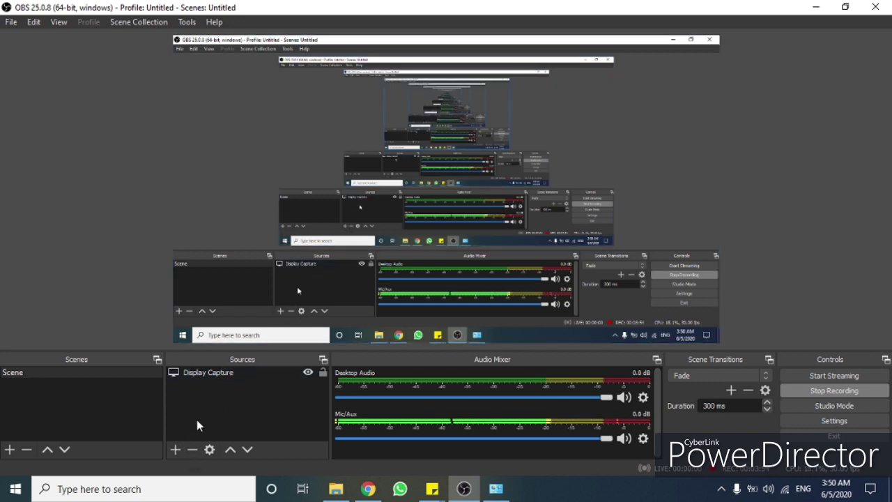
click(178, 450)
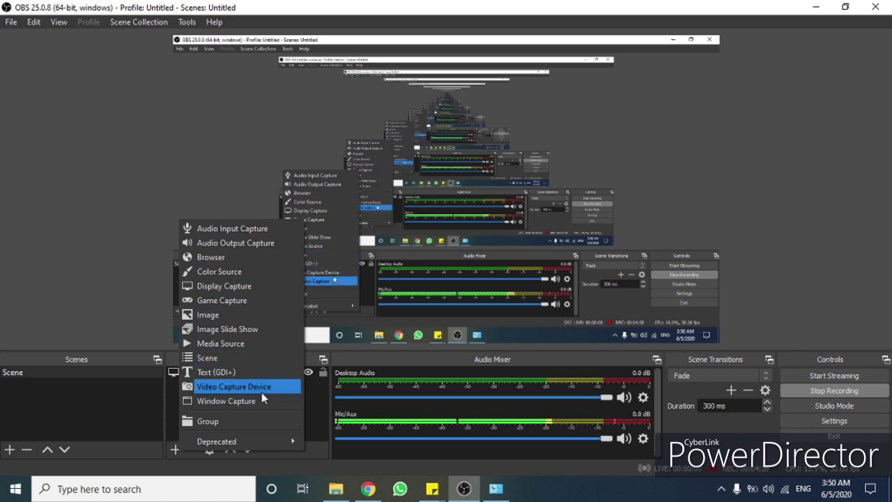
click(314, 401)
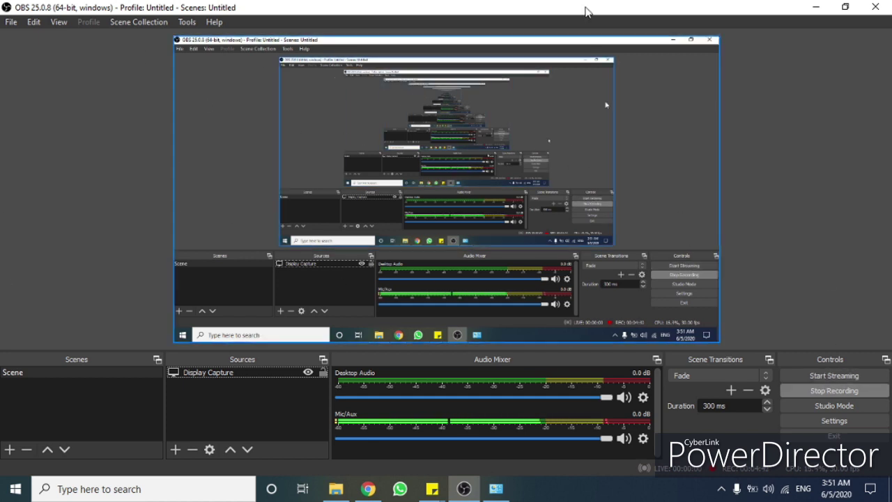
Open the OBS settings and view the available interface themes without choosing a different one
click(839, 423)
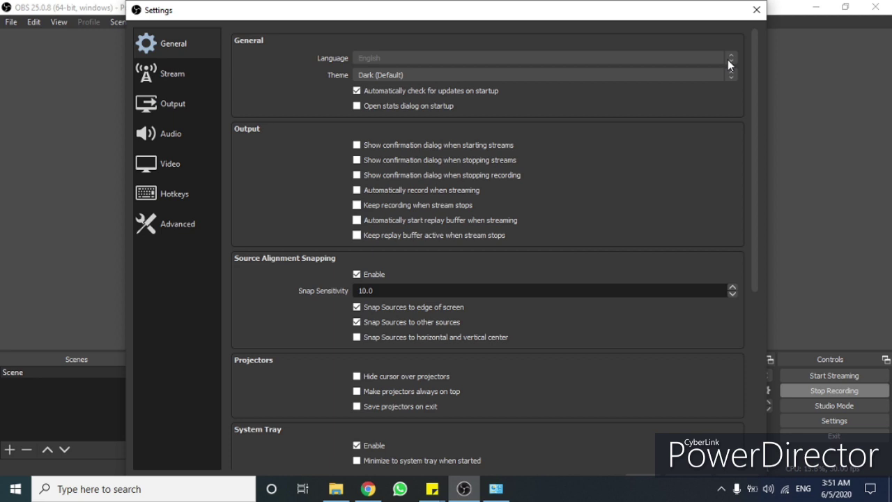
click(423, 71)
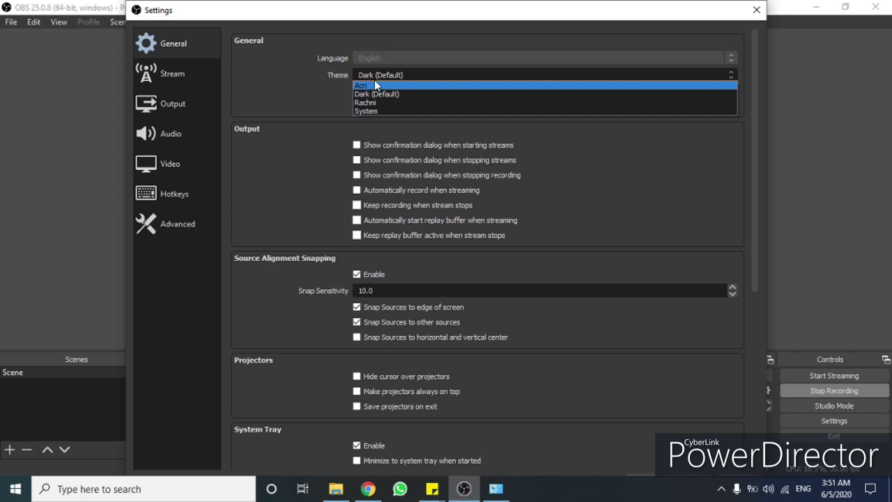
click(417, 77)
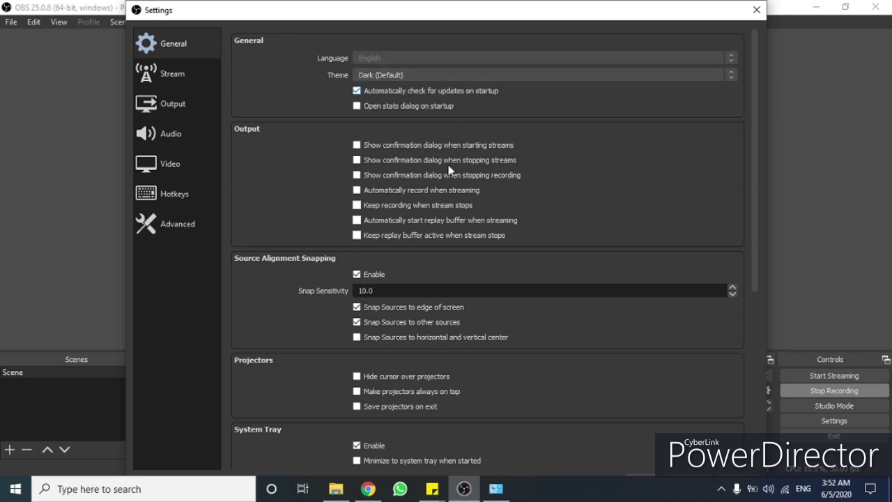
Review the Stream, Output, Audio, Video, Hotkeys and Advanced settings, then close the settings
click(164, 74)
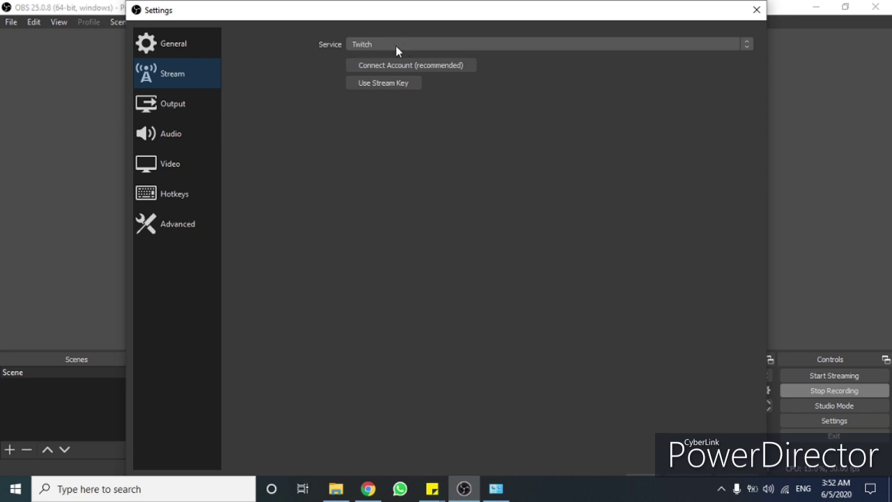
click(192, 103)
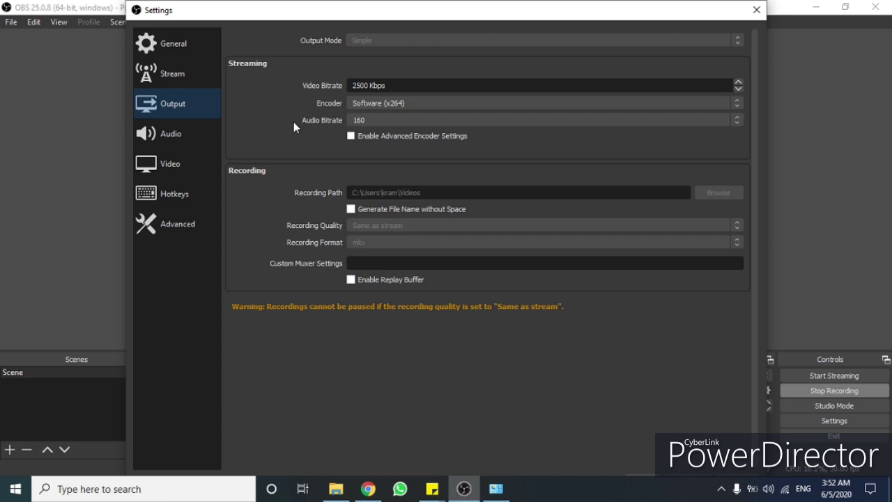
click(177, 142)
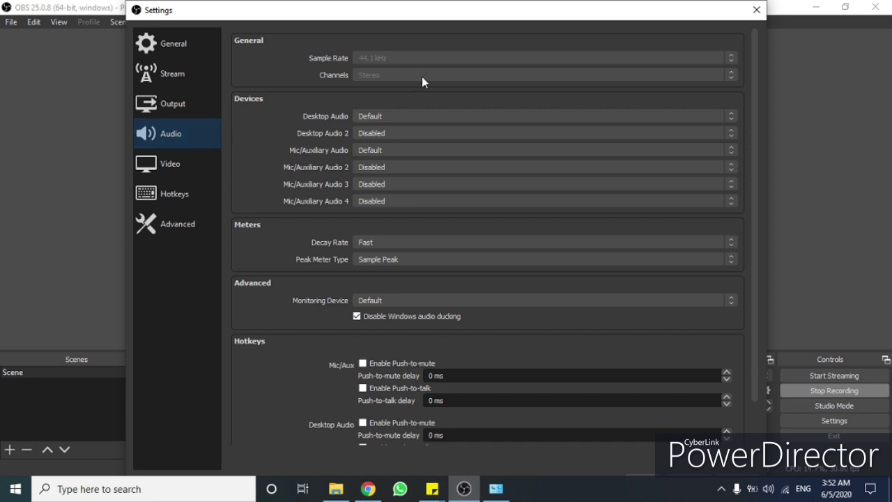
click(184, 164)
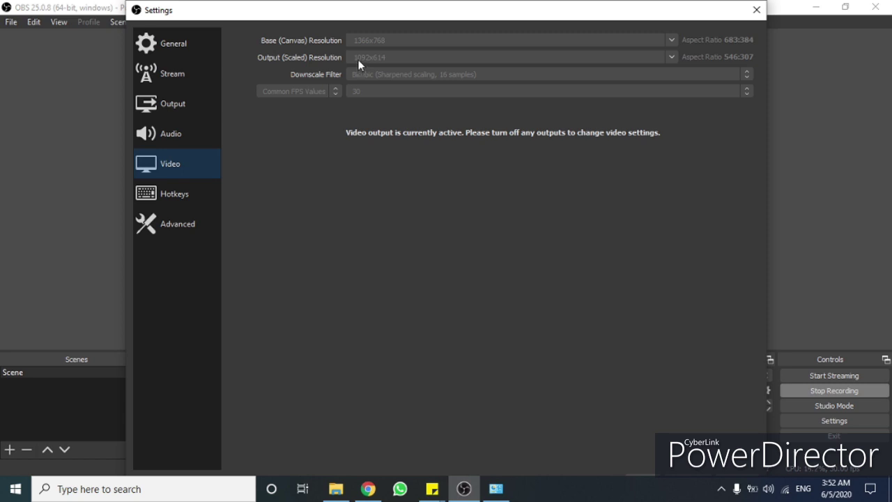
click(180, 197)
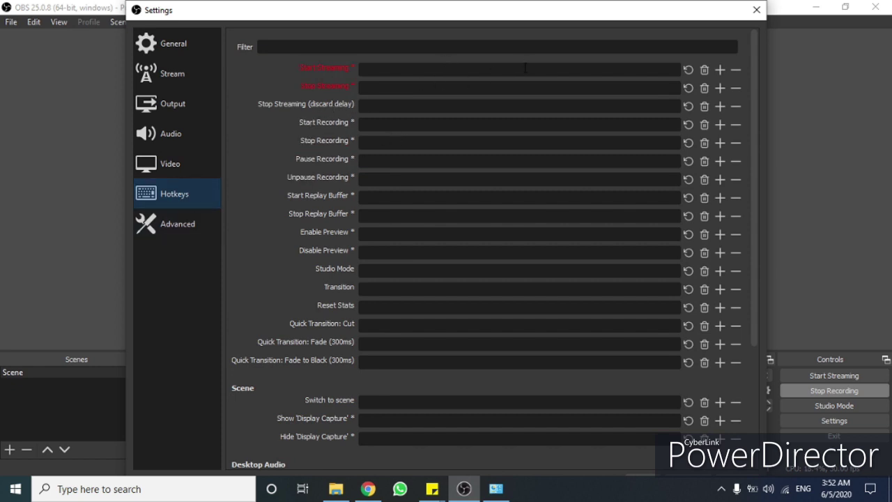
click(176, 222)
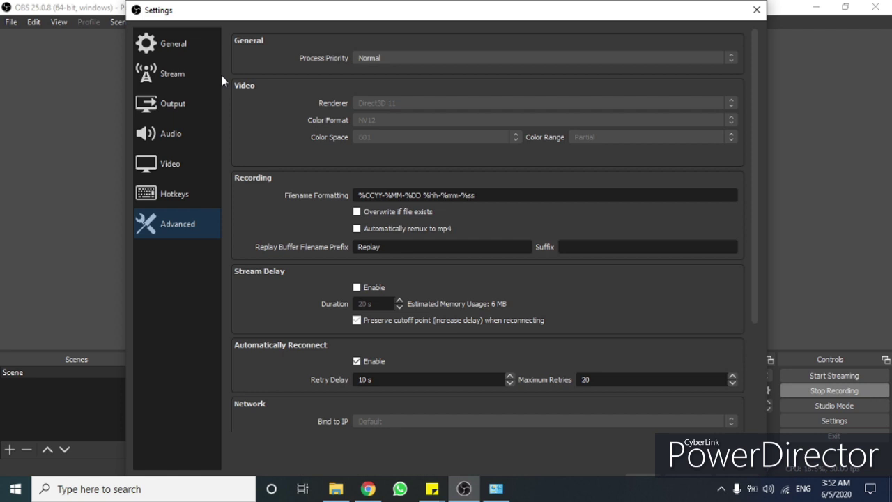
click(756, 10)
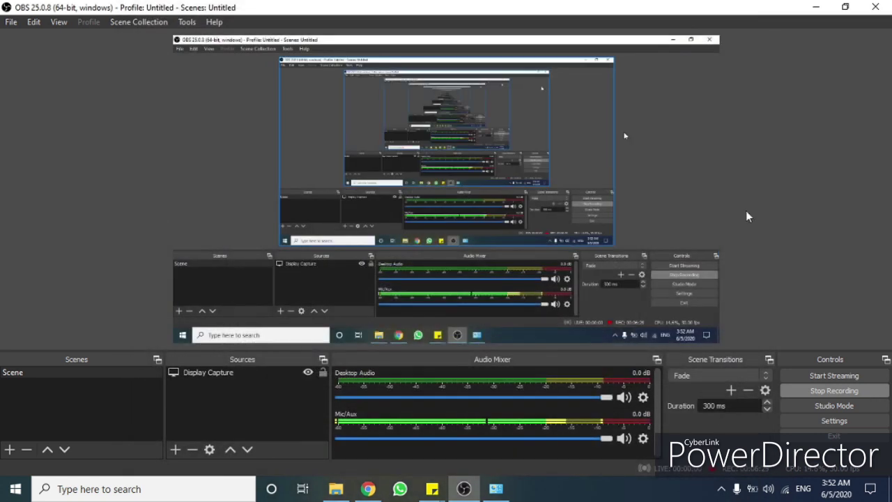
click(203, 376)
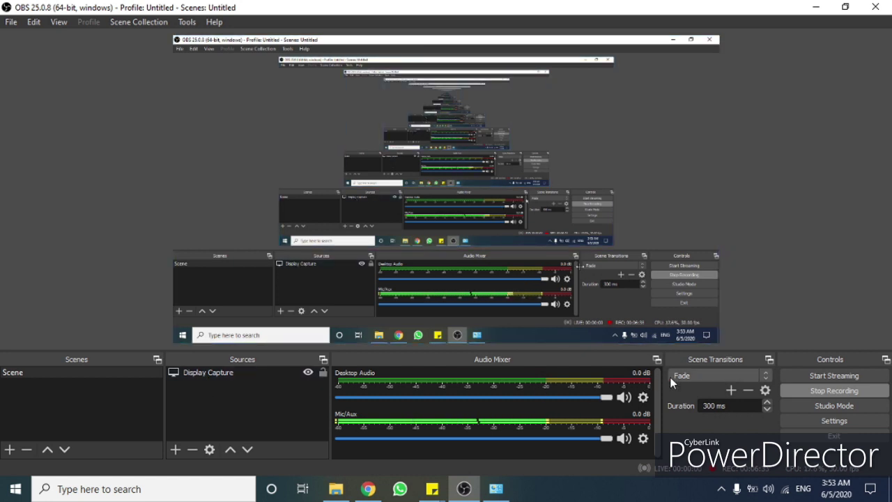
click(176, 450)
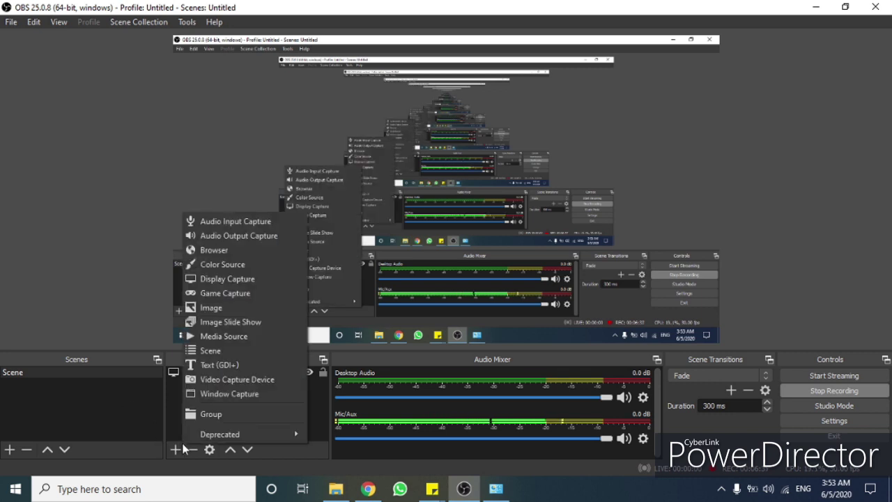
click(262, 240)
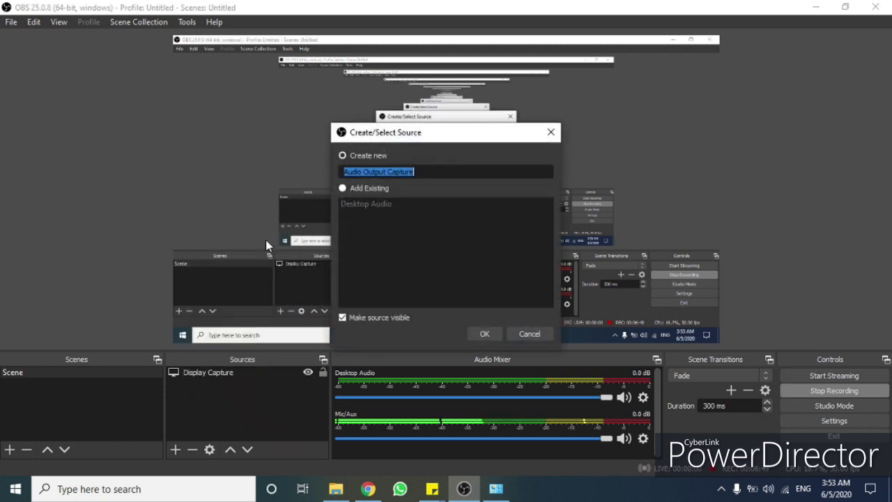
click(521, 334)
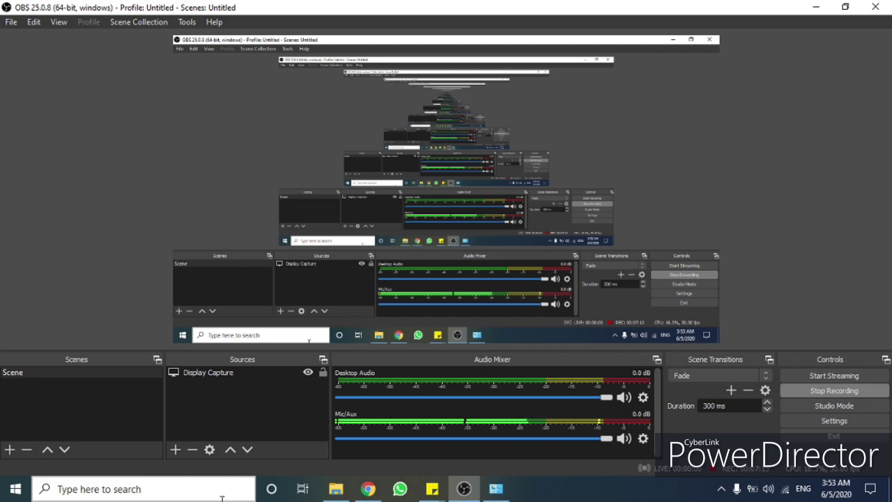
Switch to the Windows System information window and maximize it
click(496, 489)
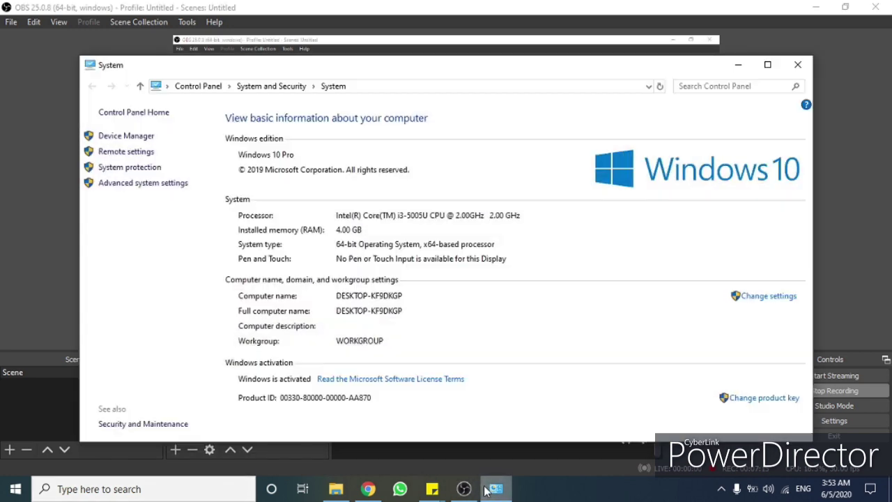
click(766, 67)
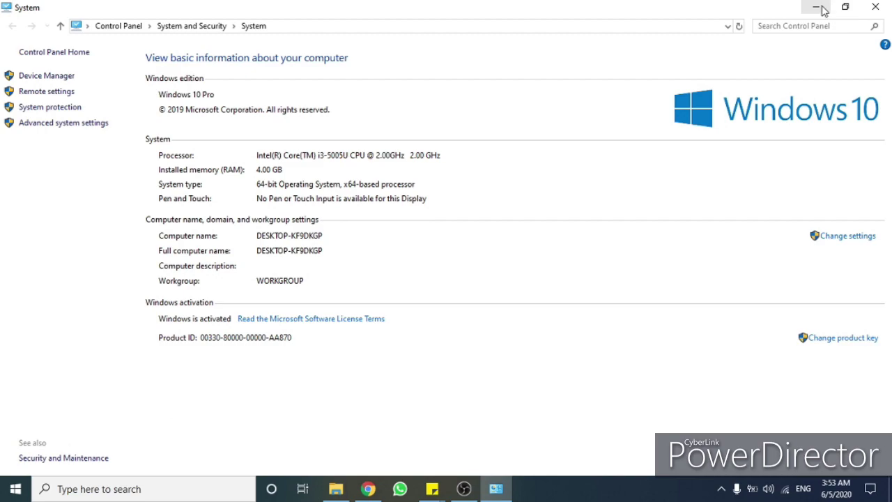